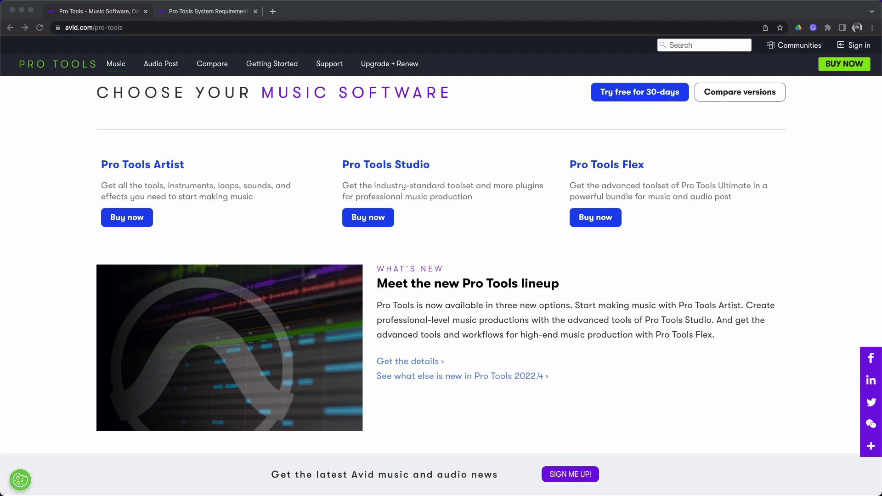
Open the 30-day free trial page and scroll to the Latest Pro Tools Compatibility Notes.
{"action": "left_click", "coordinate": [642, 97]}
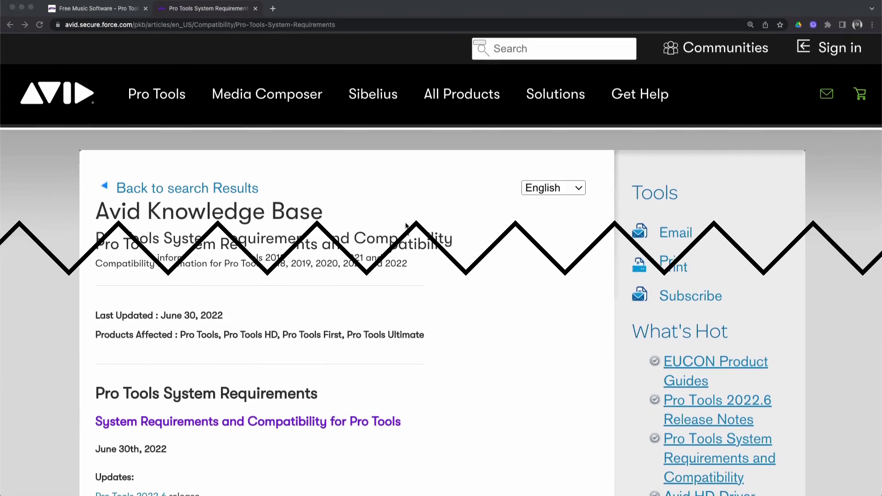
{"action": "scroll", "coordinate": [511, 275], "scroll_direction": "down", "scroll_amount": 3}
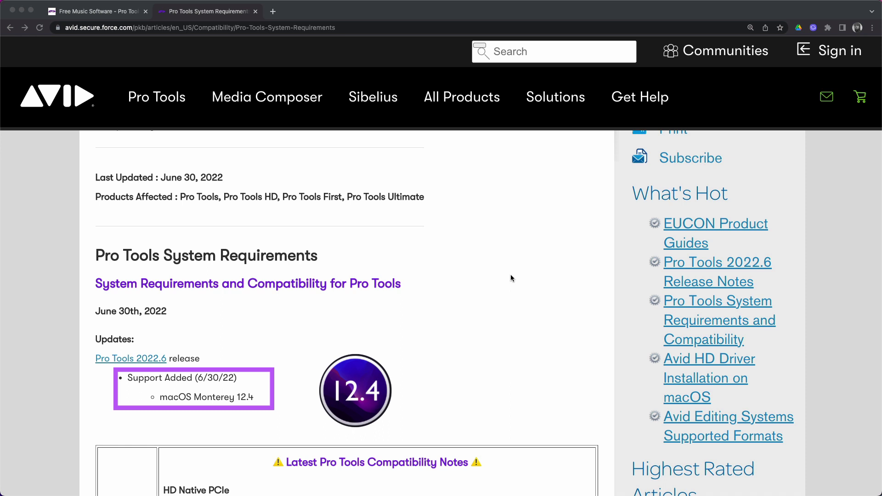
{"action": "scroll", "coordinate": [511, 275], "scroll_direction": "down", "scroll_amount": 4}
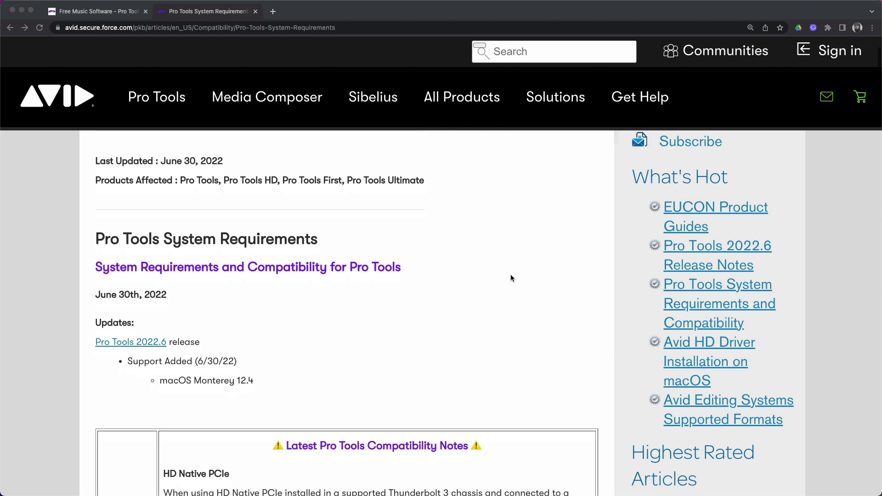
{"action": "scroll", "coordinate": [511, 278], "scroll_direction": "down", "scroll_amount": 5}
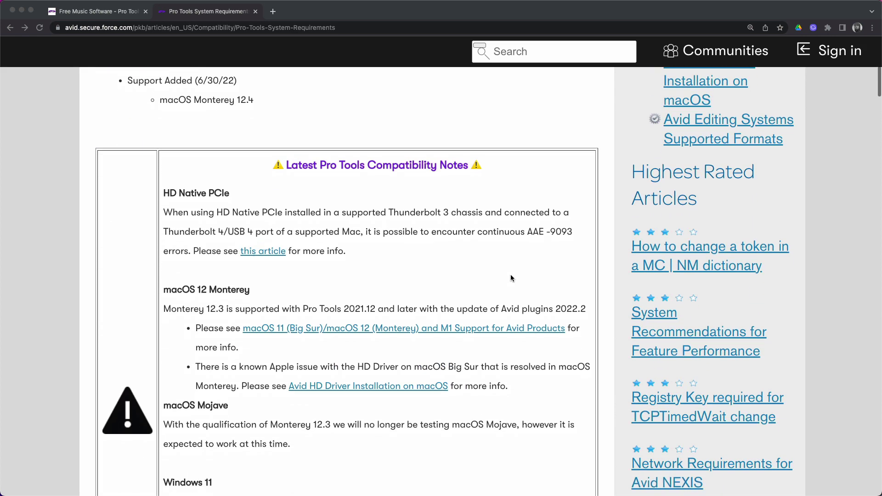
{"action": "scroll", "coordinate": [511, 278], "scroll_direction": "down", "scroll_amount": 2}
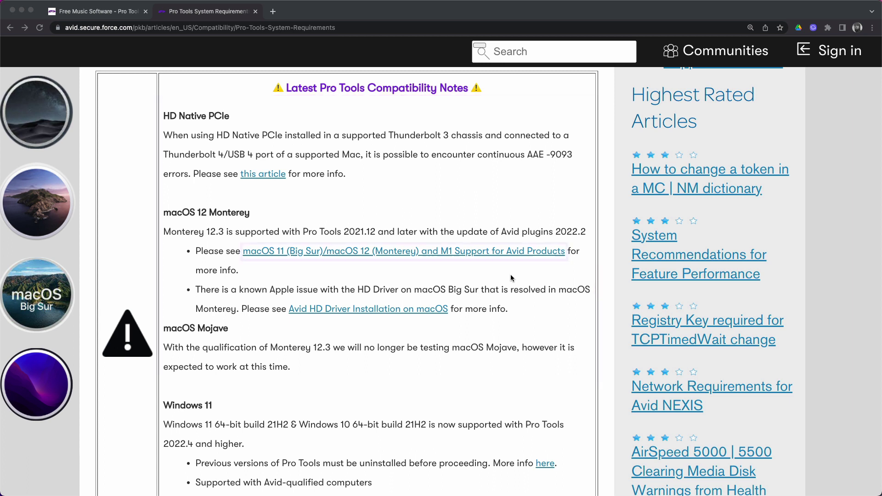
Open the macOS Big Sur/Monterey and M1 Support article and scroll to its compatibility table.
{"action": "left_click", "coordinate": [432, 251]}
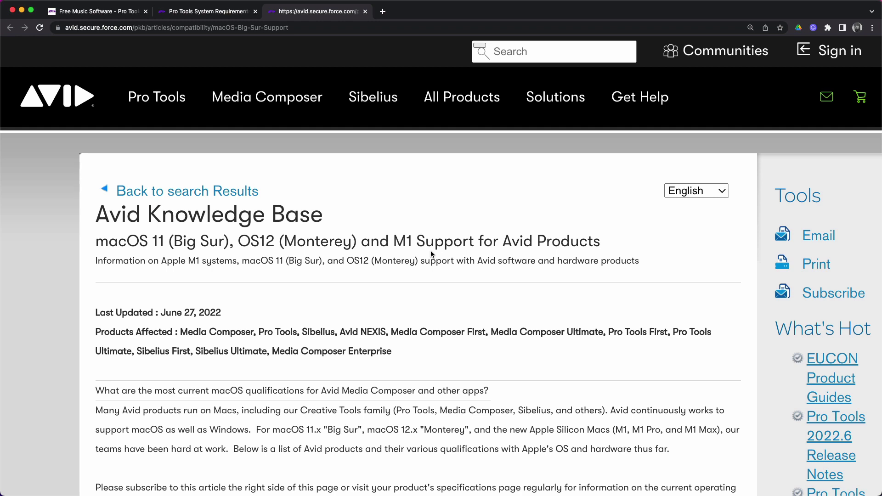
{"action": "scroll", "coordinate": [431, 253], "scroll_direction": "down", "scroll_amount": 10}
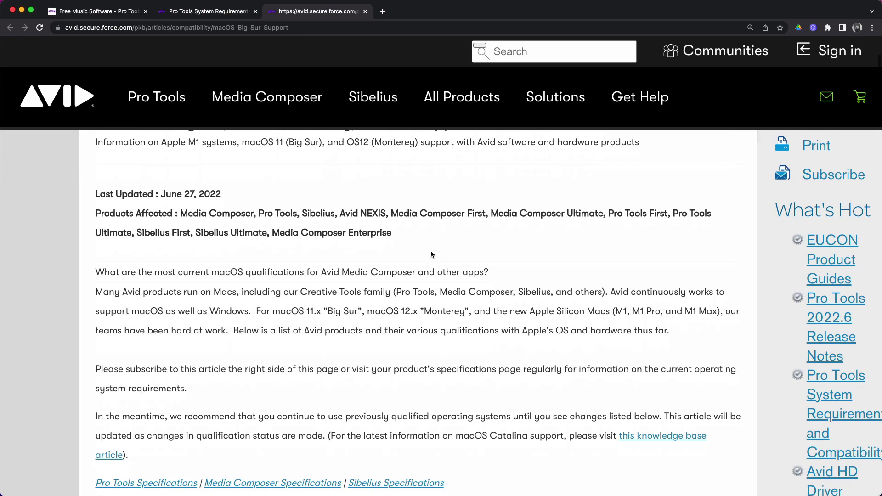
{"action": "scroll", "coordinate": [431, 251], "scroll_direction": "down", "scroll_amount": 6}
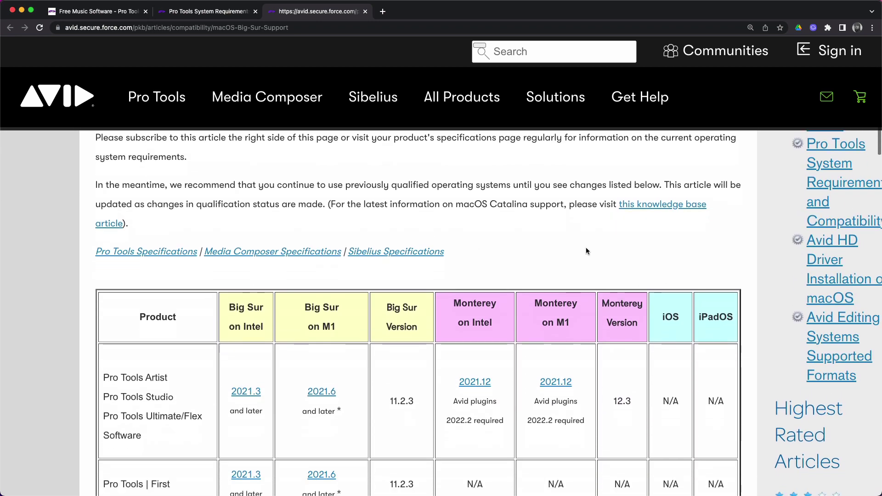
{"action": "scroll", "coordinate": [586, 251], "scroll_direction": "down", "scroll_amount": 3}
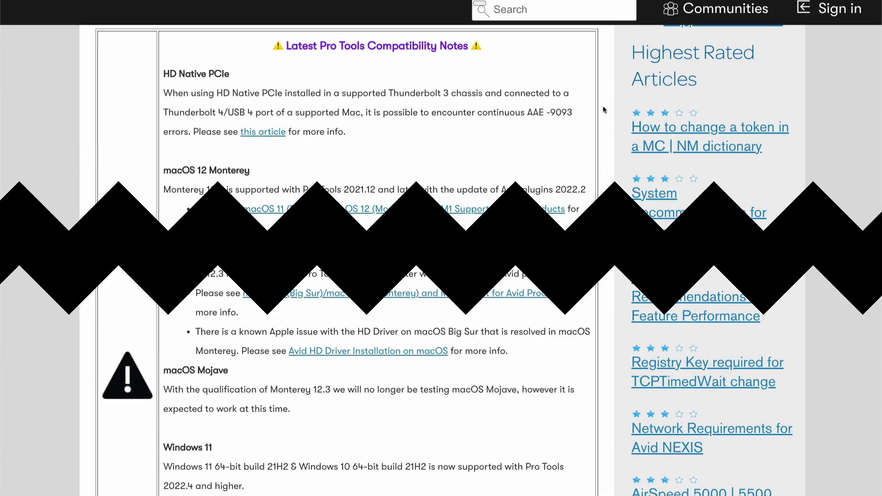
Scroll through the Mac and Windows minimum system requirements in the requirements article.
{"action": "scroll", "coordinate": [612, 156], "scroll_direction": "down", "scroll_amount": 8}
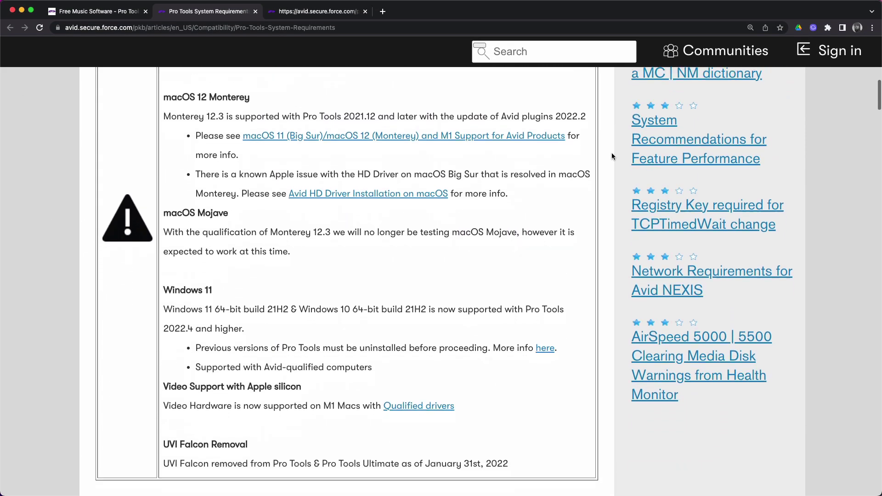
{"action": "scroll", "coordinate": [612, 157], "scroll_direction": "down", "scroll_amount": 12}
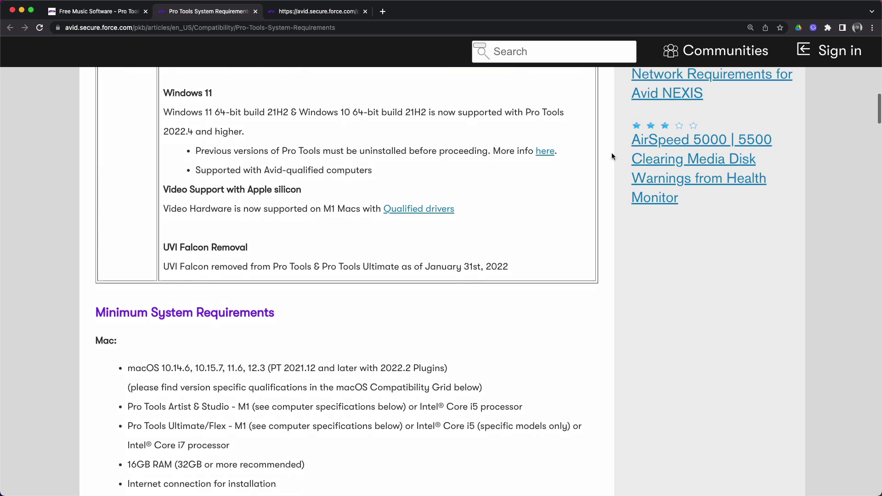
{"action": "scroll", "coordinate": [612, 156], "scroll_direction": "down", "scroll_amount": 3}
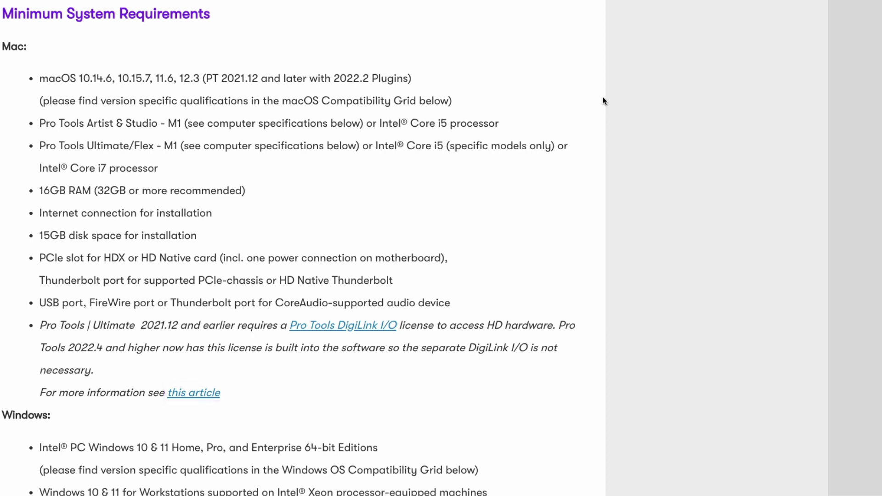
{"action": "scroll", "coordinate": [603, 98], "scroll_direction": "down", "scroll_amount": 9}
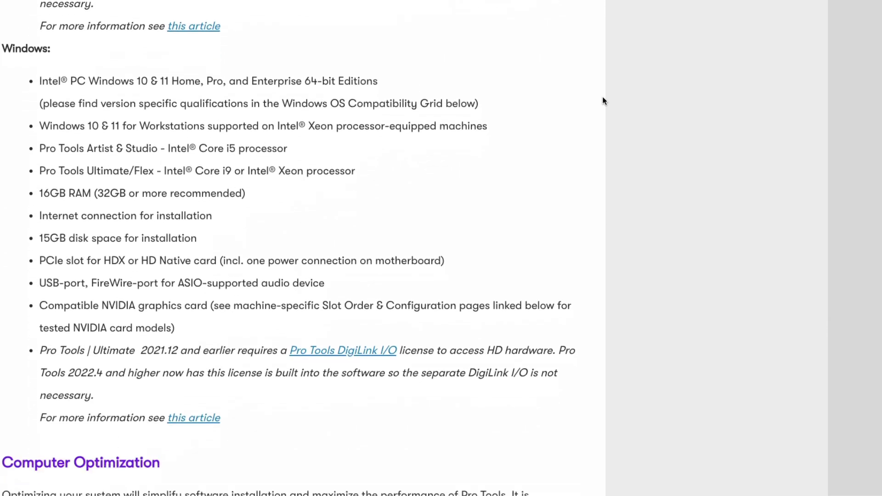
{"action": "scroll", "coordinate": [603, 97], "scroll_direction": "down", "scroll_amount": 6}
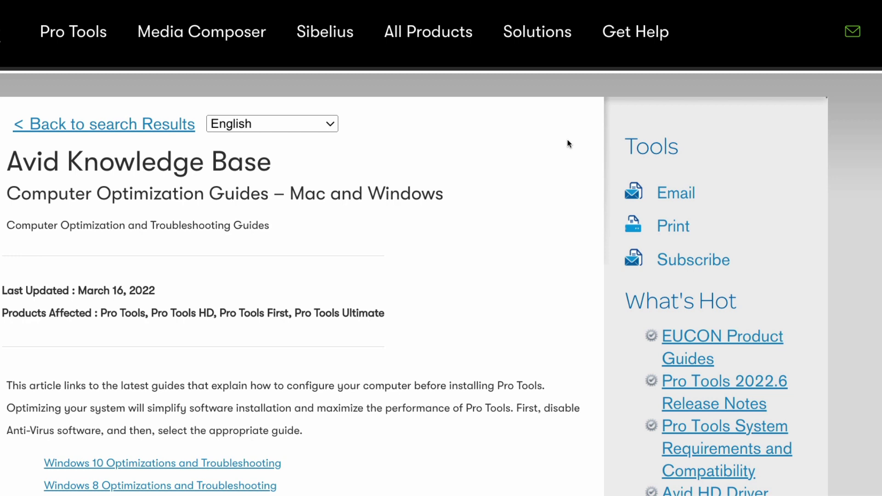
Scroll the macOS Monterey 12 guide down to its Required and Optional Optimizations.
{"action": "scroll", "coordinate": [569, 144], "scroll_direction": "down", "scroll_amount": 9}
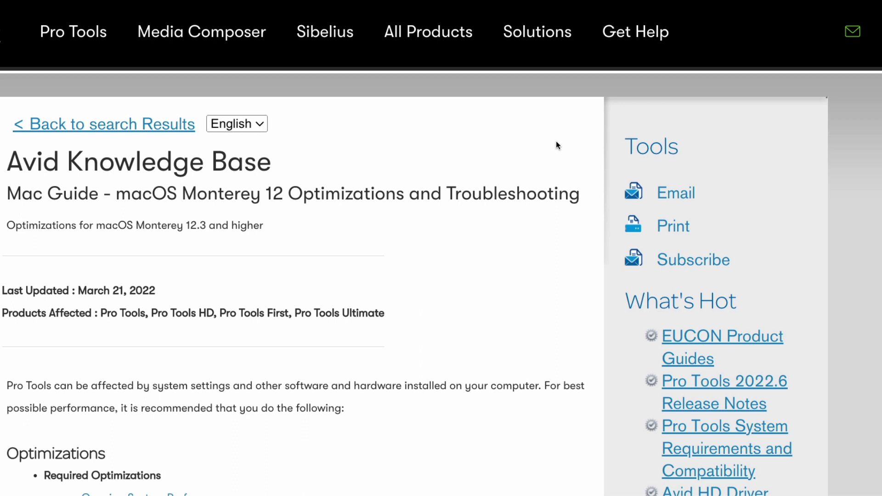
{"action": "scroll", "coordinate": [557, 145], "scroll_direction": "down", "scroll_amount": 6}
{"action": "scroll", "coordinate": [556, 145], "scroll_direction": "down", "scroll_amount": 2}
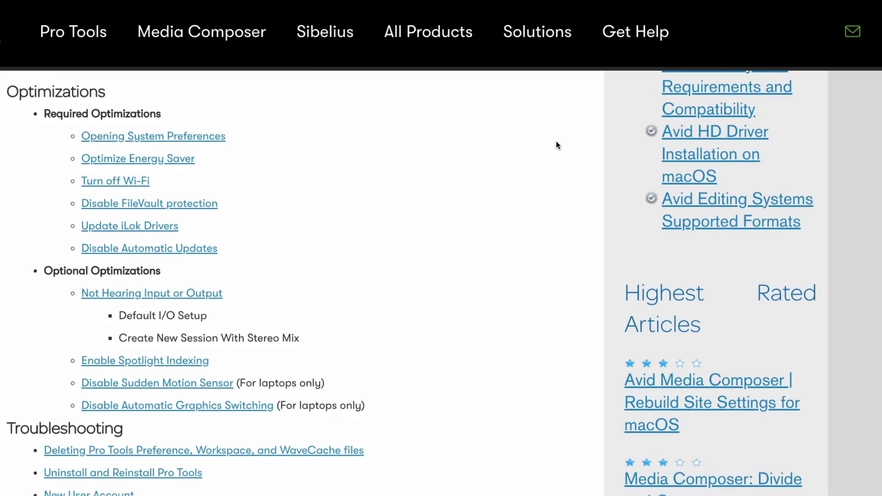
{"action": "scroll", "coordinate": [557, 146], "scroll_direction": "down", "scroll_amount": 1}
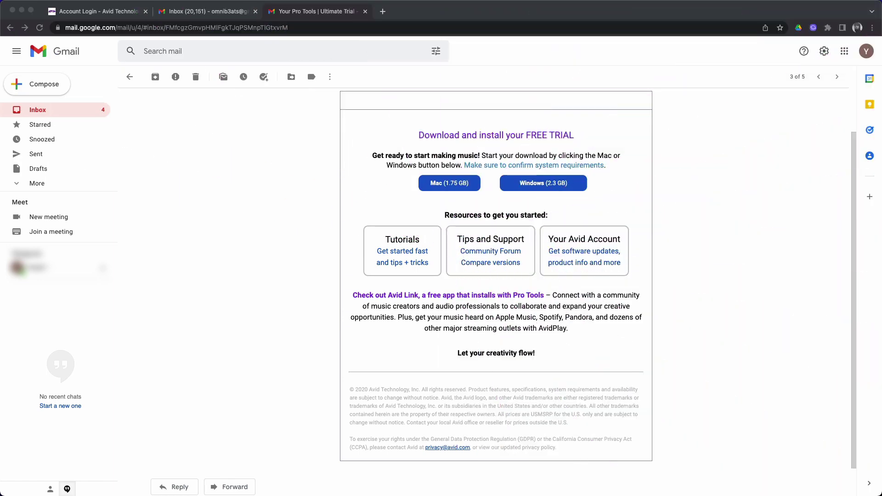
Go from the trial email to 'Your Avid Account' and sign in.
{"action": "left_click", "coordinate": [587, 252]}
{"action": "left_click", "coordinate": [586, 254]}
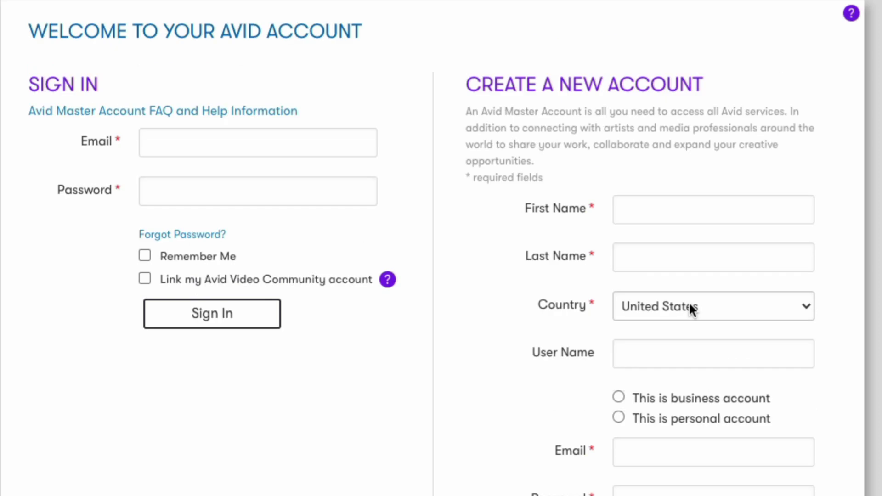
{"action": "left_click", "coordinate": [212, 314]}
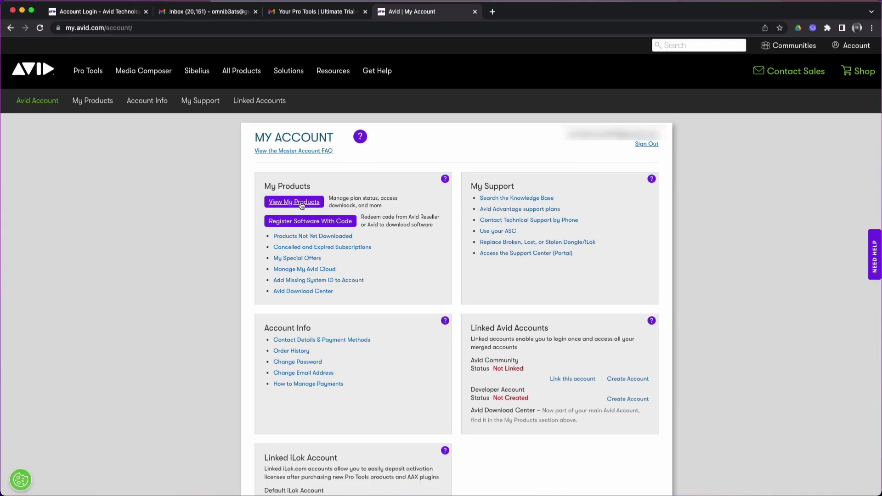
Expand Avid Link under My Products to reveal its Mac and Win download links.
{"action": "left_click", "coordinate": [299, 203]}
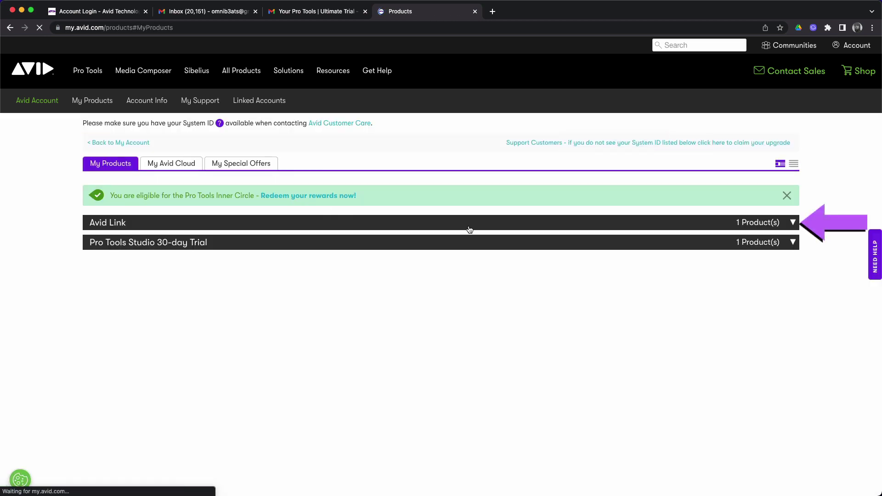
{"action": "left_click", "coordinate": [766, 226]}
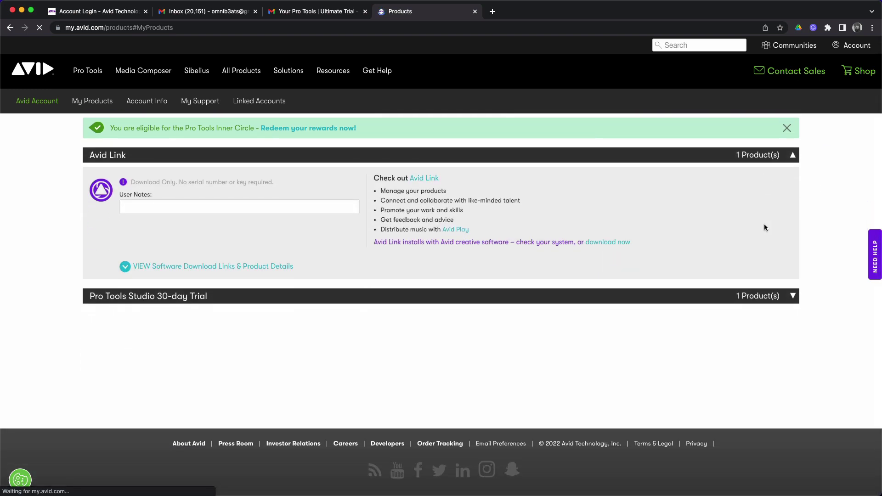
{"action": "left_click", "coordinate": [239, 269]}
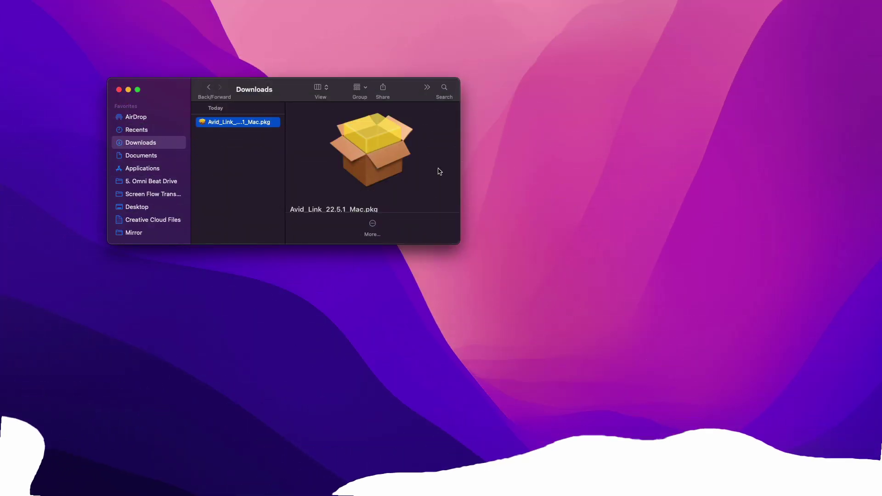
Install Avid Link from its package using the admin password, then move the installer to Trash.
{"action": "double_click", "coordinate": [255, 124]}
{"action": "left_click", "coordinate": [676, 354]}
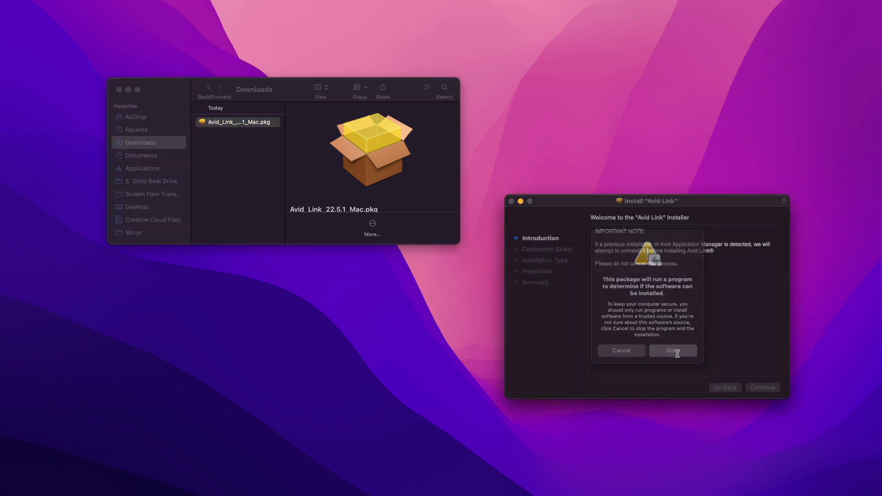
{"action": "left_click", "coordinate": [767, 388]}
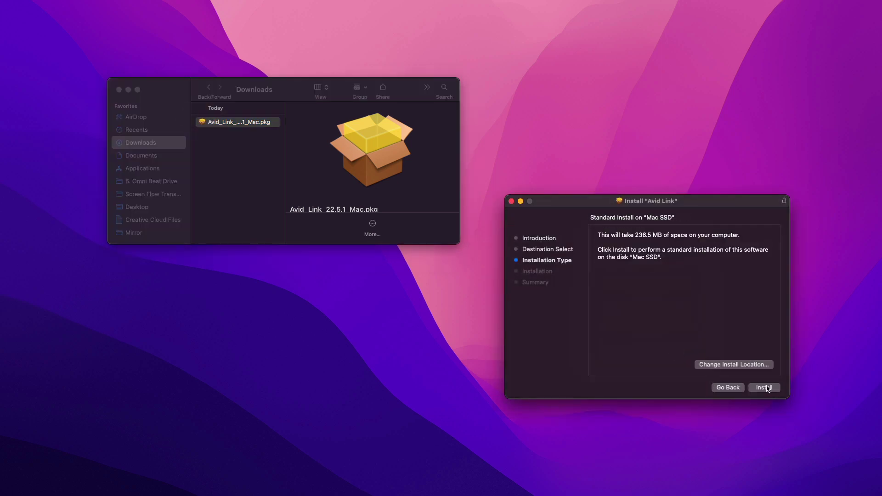
{"action": "left_click", "coordinate": [765, 388]}
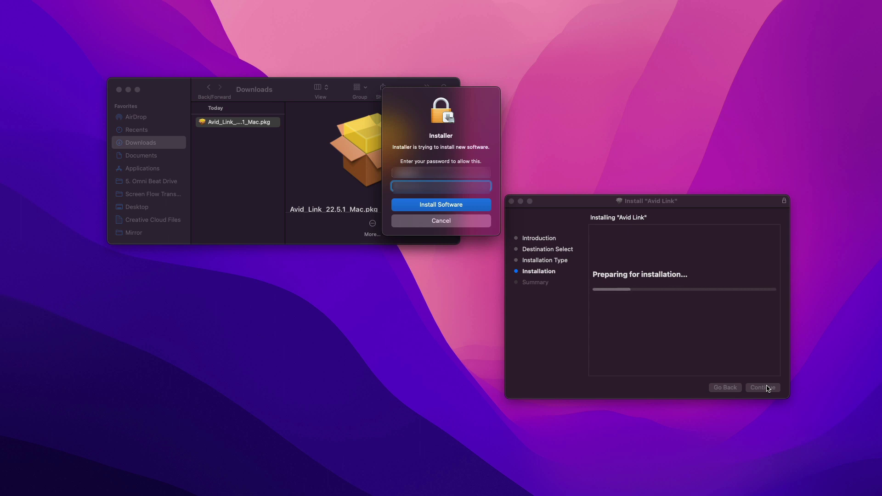
{"action": "type", "text": "*******"}
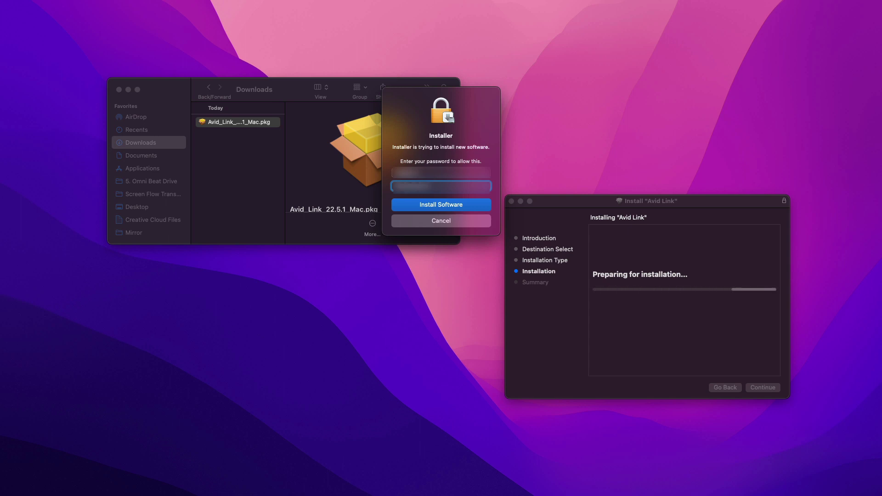
{"action": "key", "text": "Return"}
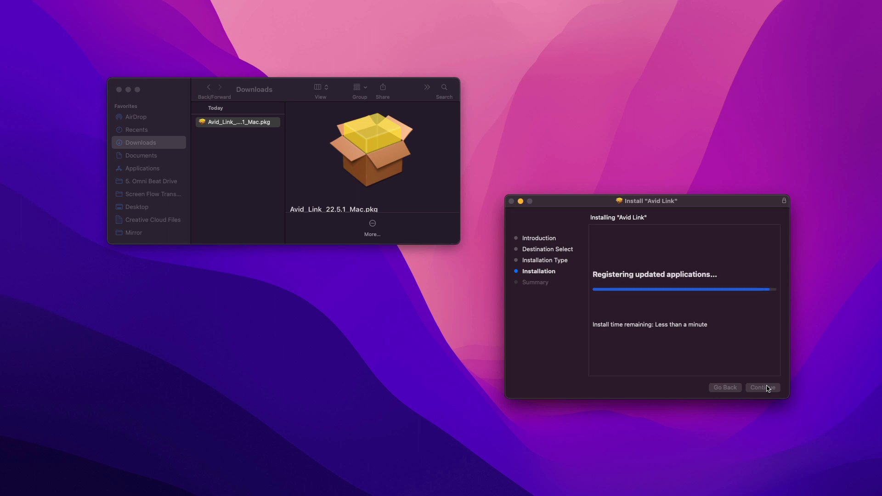
{"action": "left_click", "coordinate": [764, 388]}
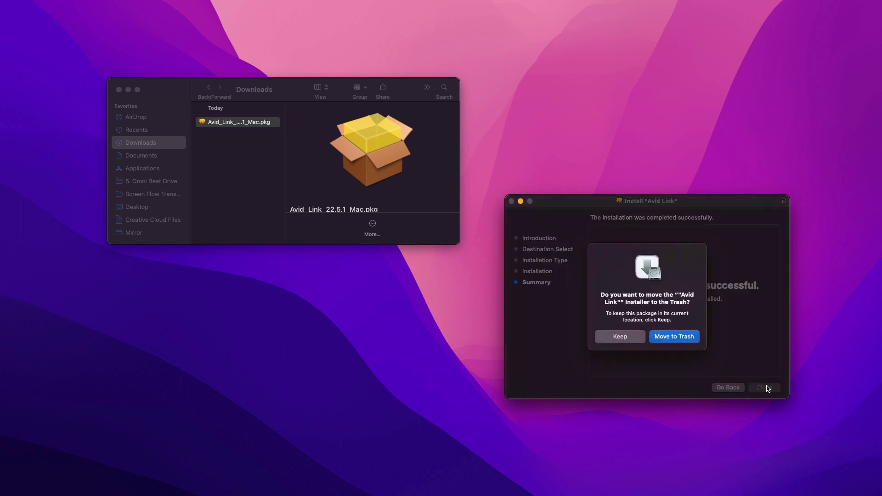
{"action": "left_click", "coordinate": [676, 337]}
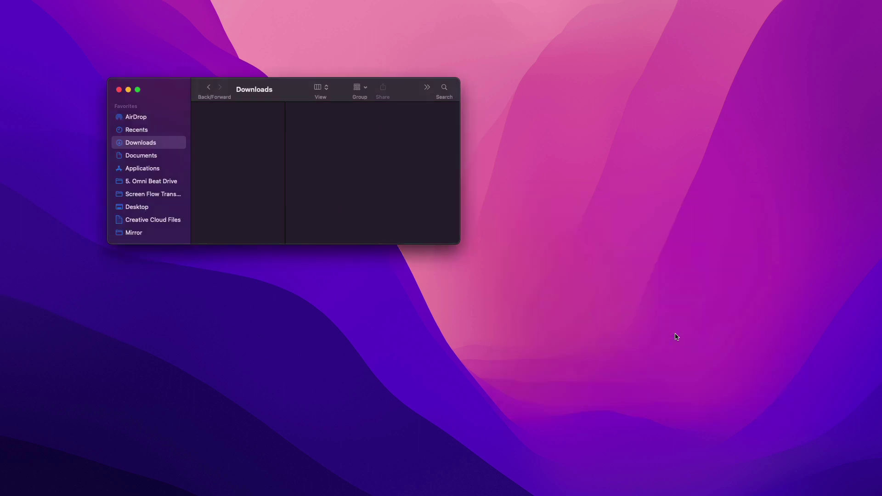
Show the Avid Link window from its menu-bar icon.
{"action": "mouse_move", "coordinate": [623, 4]}
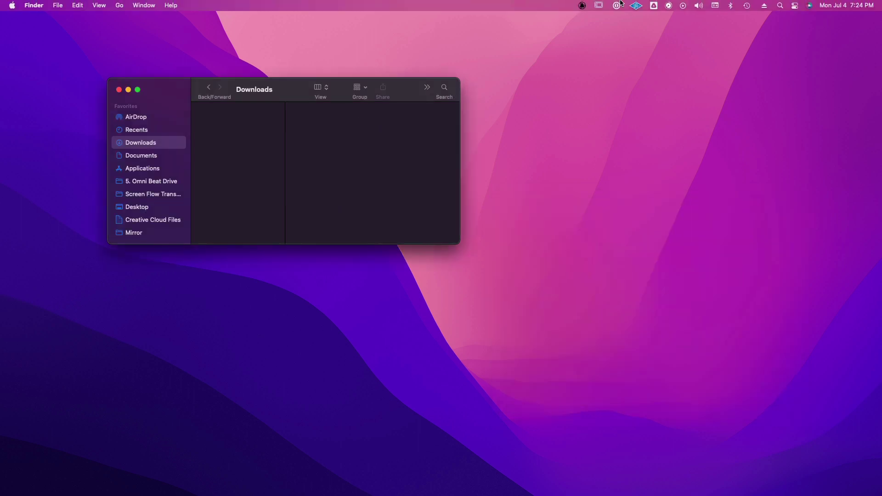
{"action": "left_click", "coordinate": [582, 5]}
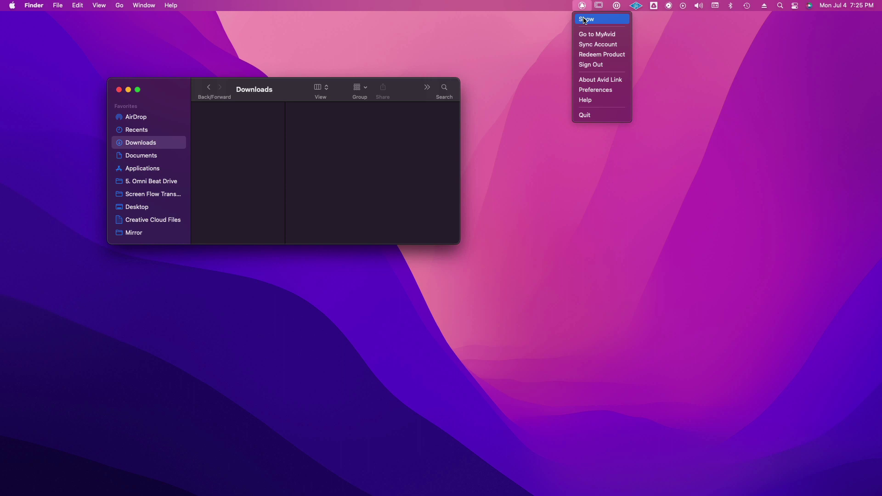
{"action": "left_click", "coordinate": [585, 20]}
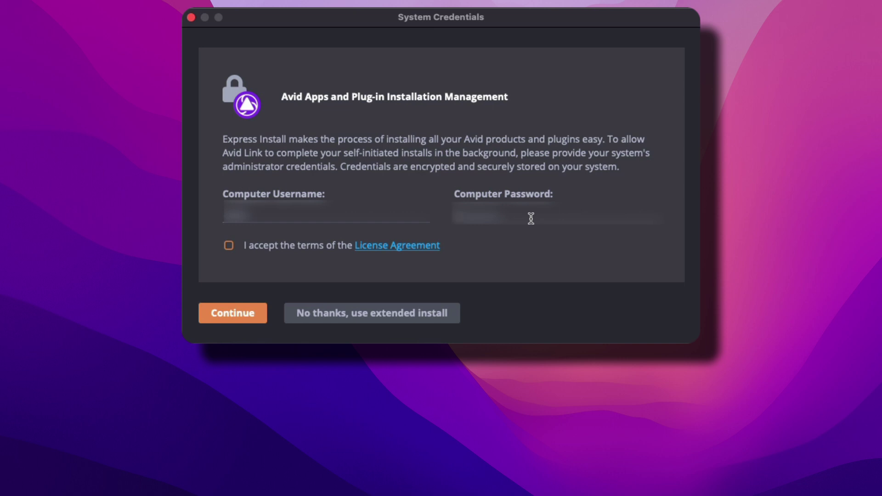
Accept the license agreement and choose extended install instead of express install.
{"action": "key", "text": "BackSpace"}
{"action": "key", "text": "BackSpace"}
{"action": "key", "text": "BackSpace"}
{"action": "key", "text": "BackSpace"}
{"action": "key", "text": "BackSpace"}
{"action": "key", "text": "BackSpace"}
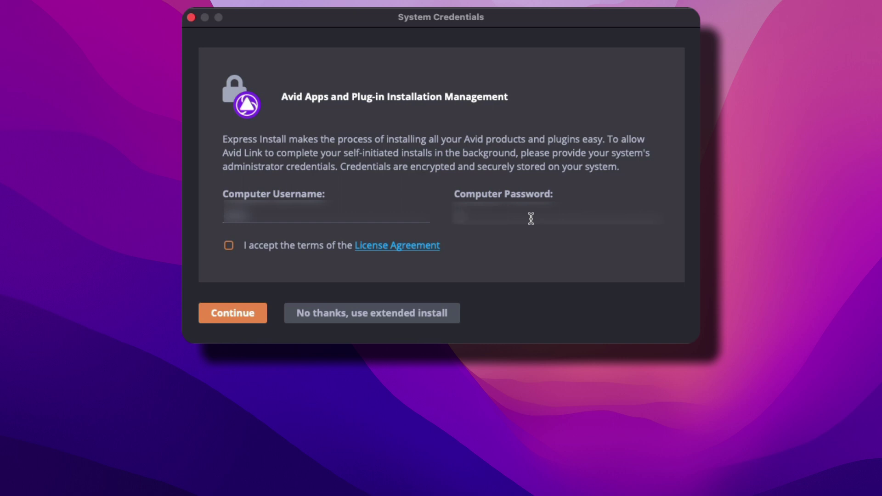
{"action": "left_click", "coordinate": [228, 246]}
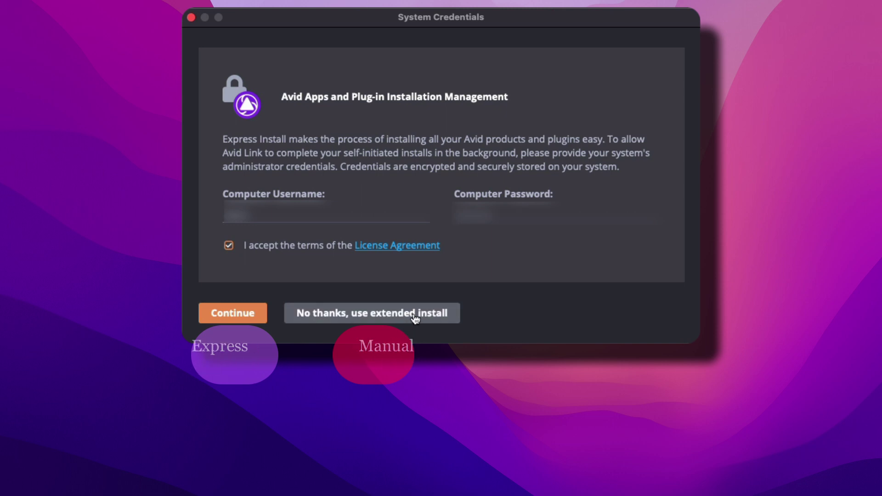
{"action": "left_click", "coordinate": [415, 317]}
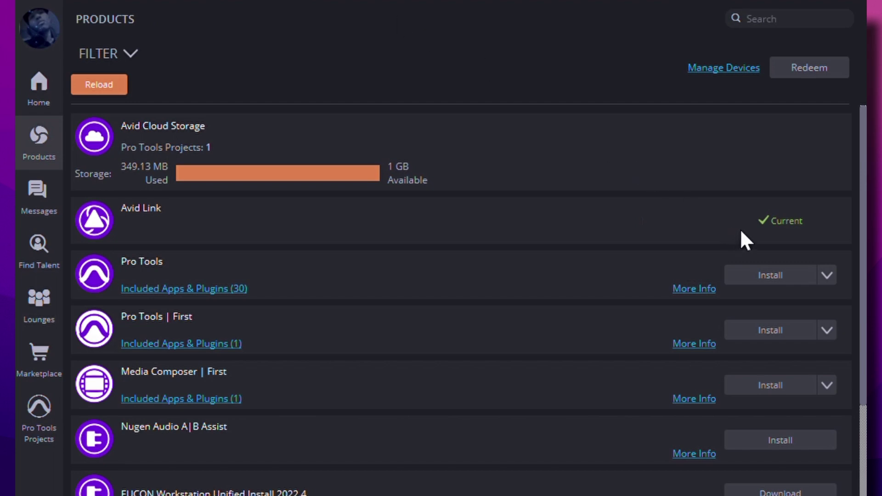
Check the Pro Tools options dropdown, then start installing Pro Tools from the Products list.
{"action": "left_click", "coordinate": [827, 276]}
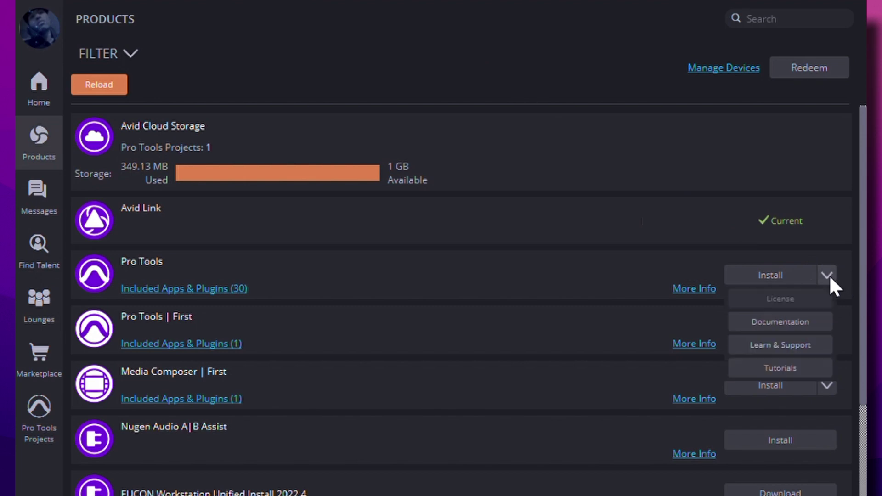
{"action": "left_click", "coordinate": [830, 276]}
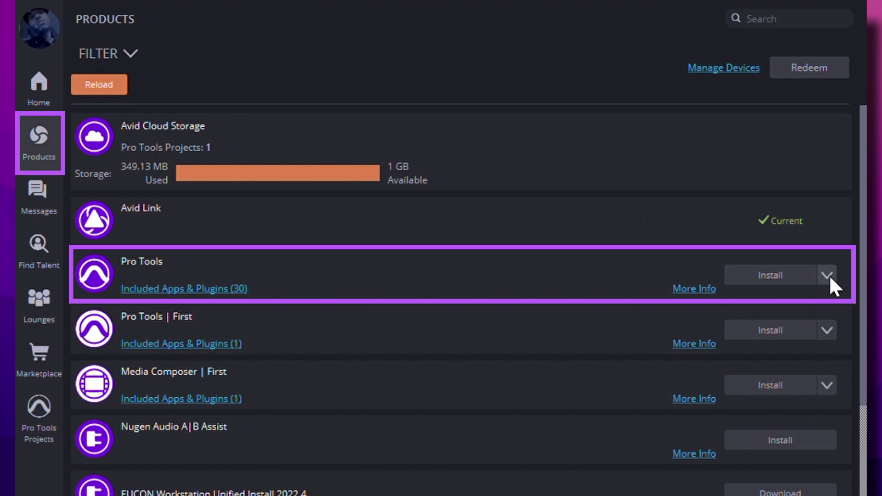
{"action": "left_click", "coordinate": [775, 289]}
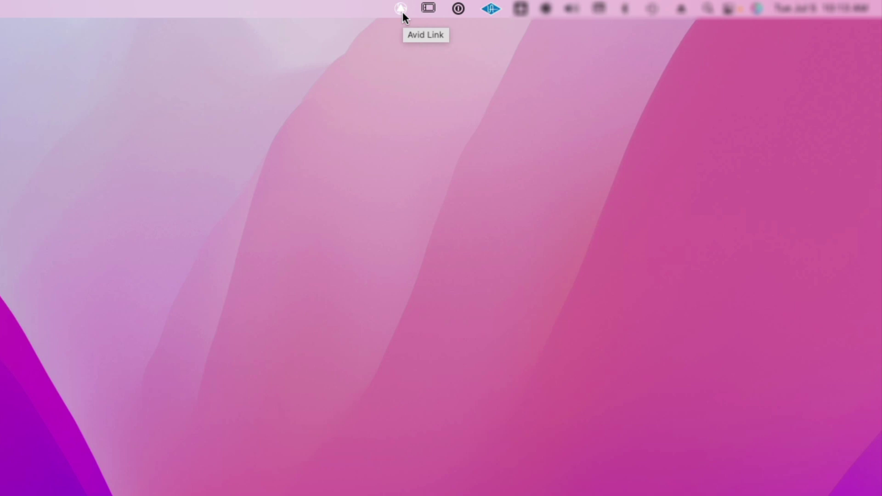
Show the Avid Link window from its menu-bar icon and drag it into view.
{"action": "left_click", "coordinate": [402, 9]}
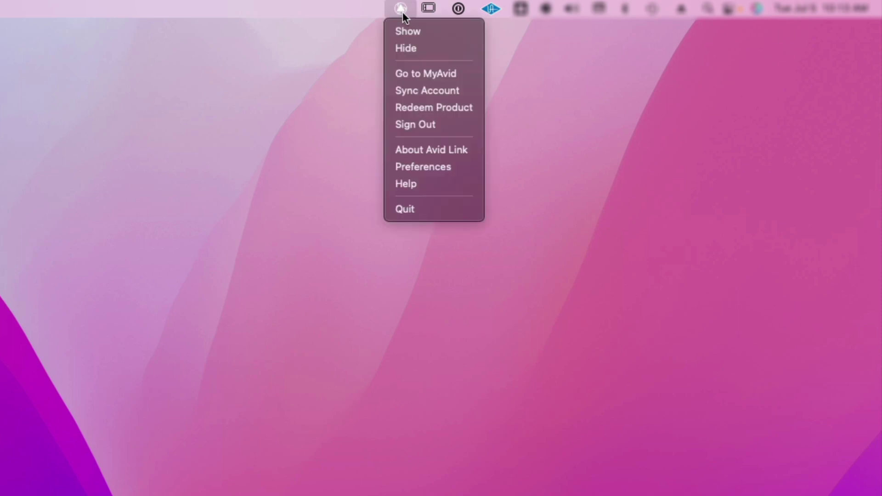
{"action": "left_click", "coordinate": [429, 164]}
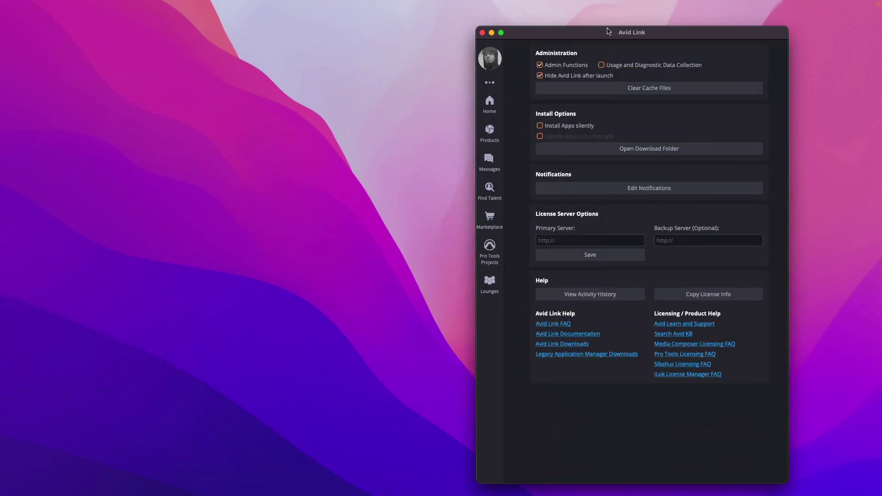
{"action": "left_click_drag", "start_coordinate": [610, 32], "coordinate": [416, 25]}
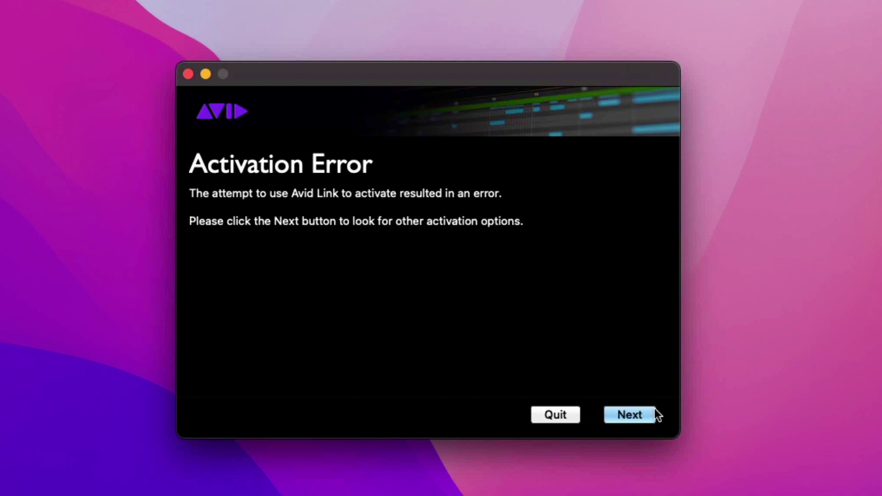
Activate Pro Tools via iLok Account login and open an iLok Cloud session.
{"action": "left_click", "coordinate": [639, 409]}
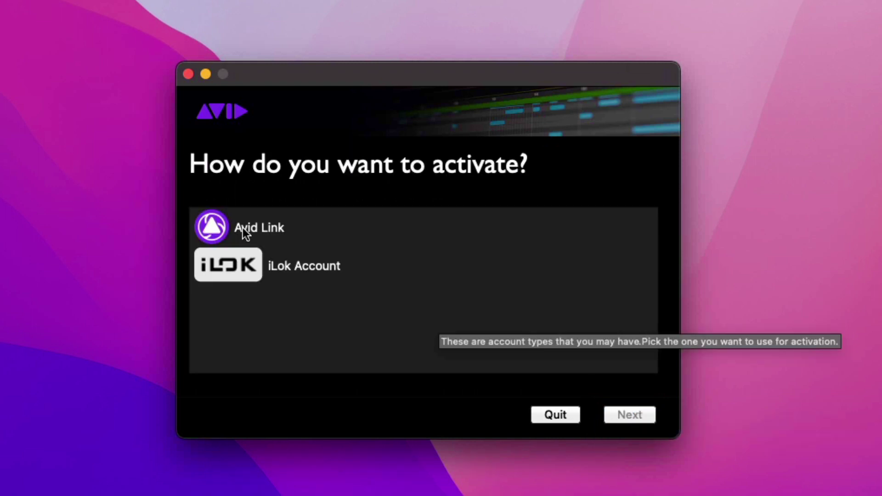
{"action": "left_click", "coordinate": [325, 272]}
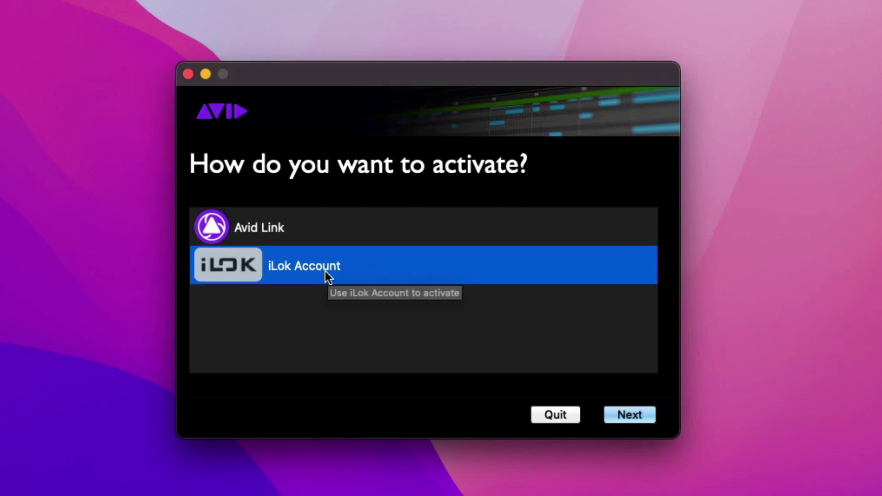
{"action": "left_click", "coordinate": [630, 415]}
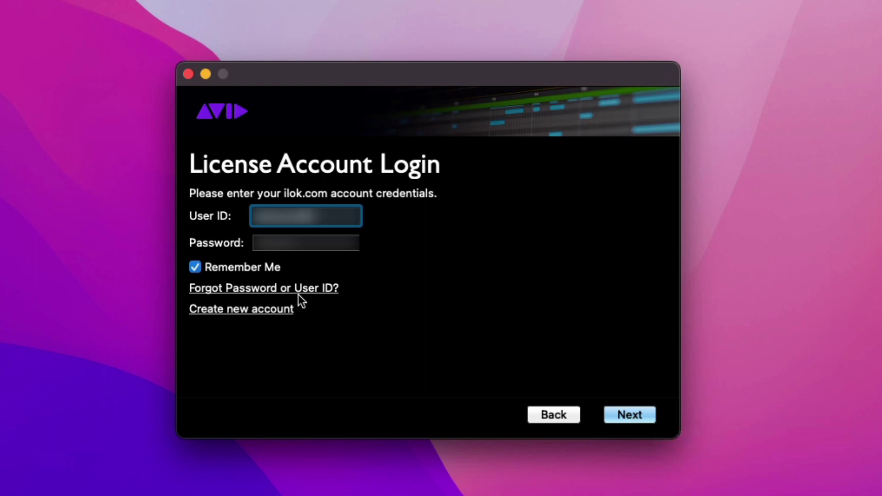
{"action": "left_click", "coordinate": [635, 412]}
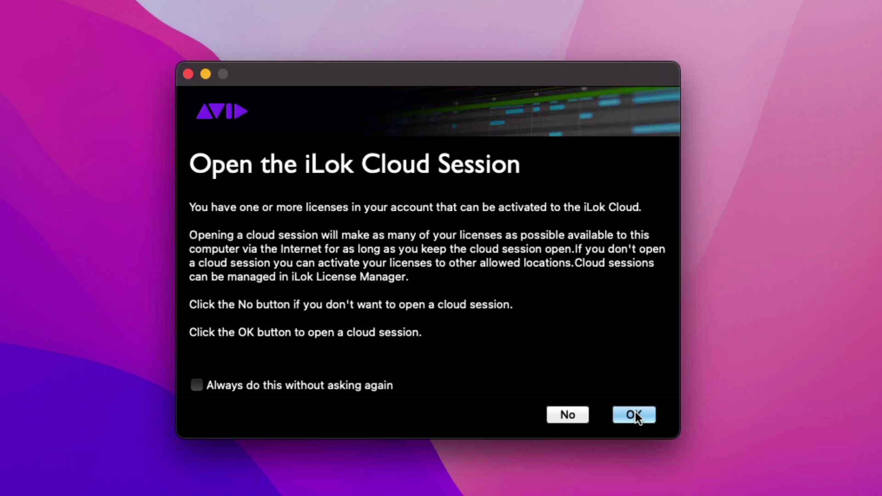
{"action": "left_click", "coordinate": [635, 415]}
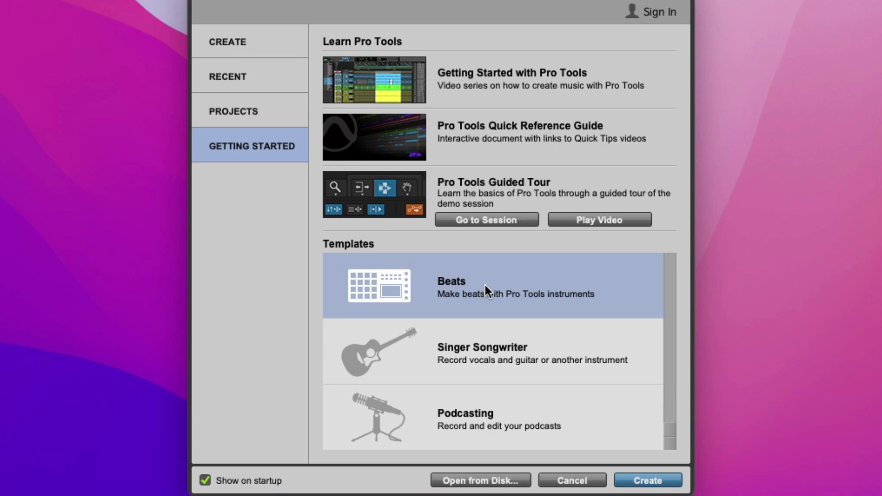
Create a new Pro Tools session from the Beats template in the Dashboard.
{"action": "left_click", "coordinate": [649, 481]}
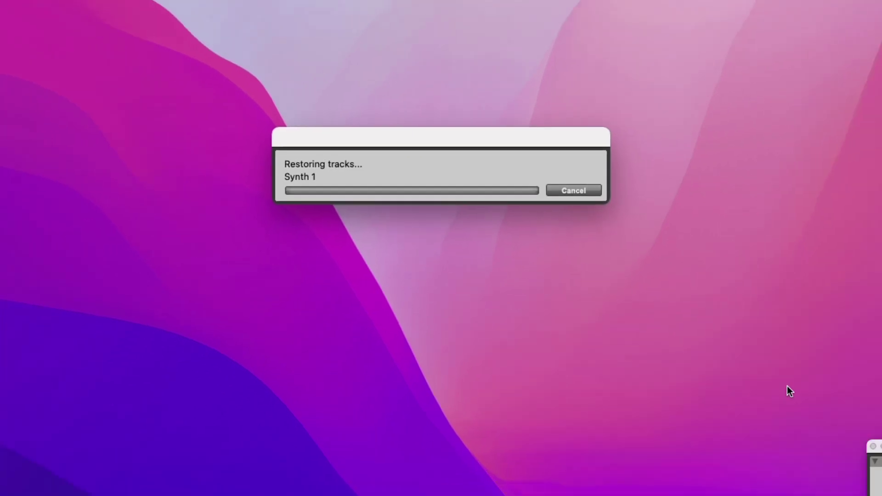